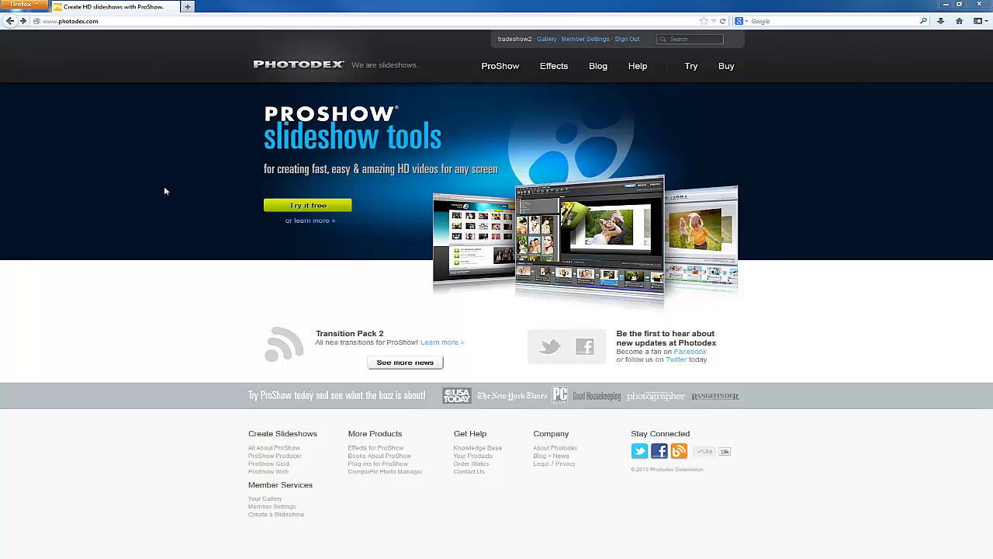
Step: Start the ProShow free trial from the Photodex website's 'Try it free' button
{"action": "left_click", "coordinate": [304, 206]}
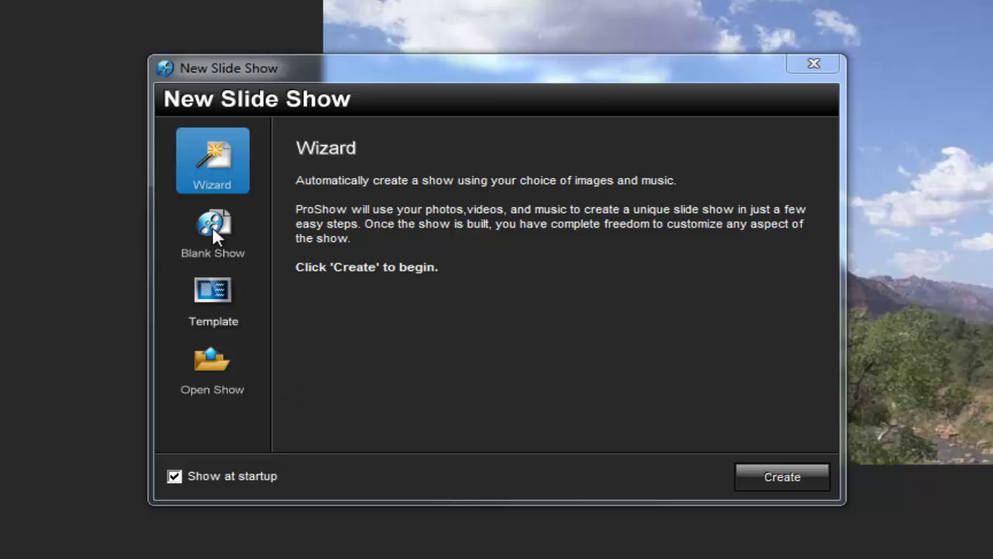
Step: Preview the Blank Show, Template and Open Show options, then create a new show with the Wizard
{"action": "left_click", "coordinate": [232, 244]}
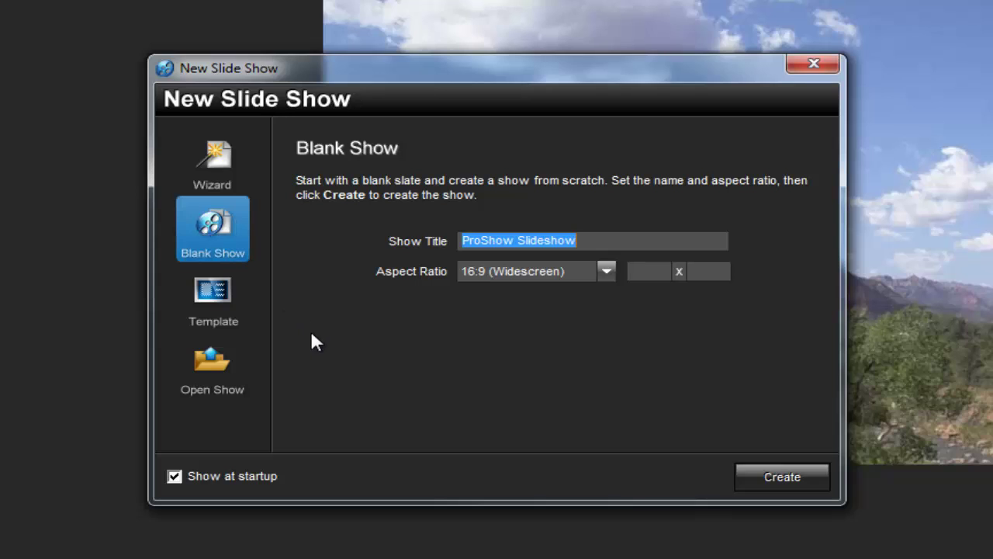
{"action": "left_click", "coordinate": [218, 291]}
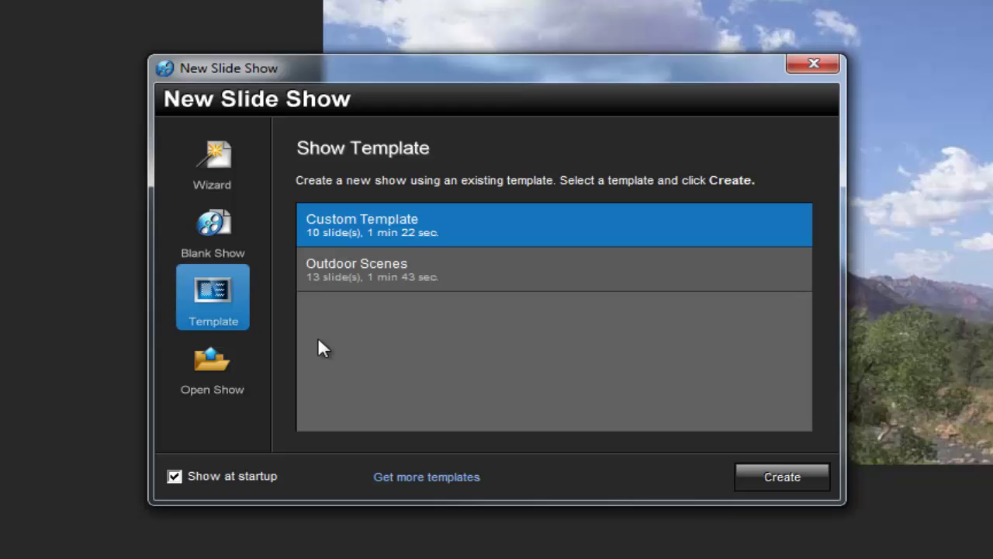
{"action": "left_click", "coordinate": [225, 364]}
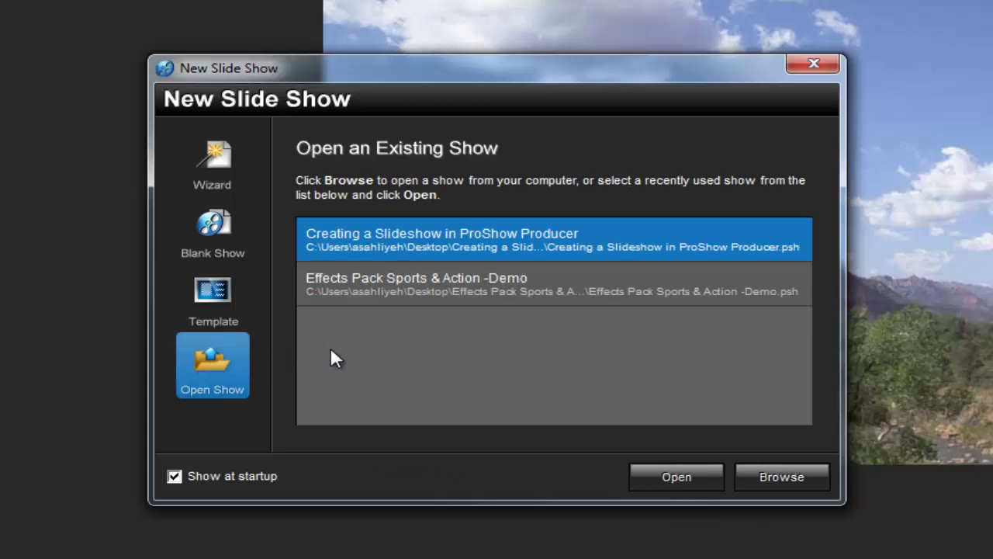
{"action": "left_click", "coordinate": [221, 157]}
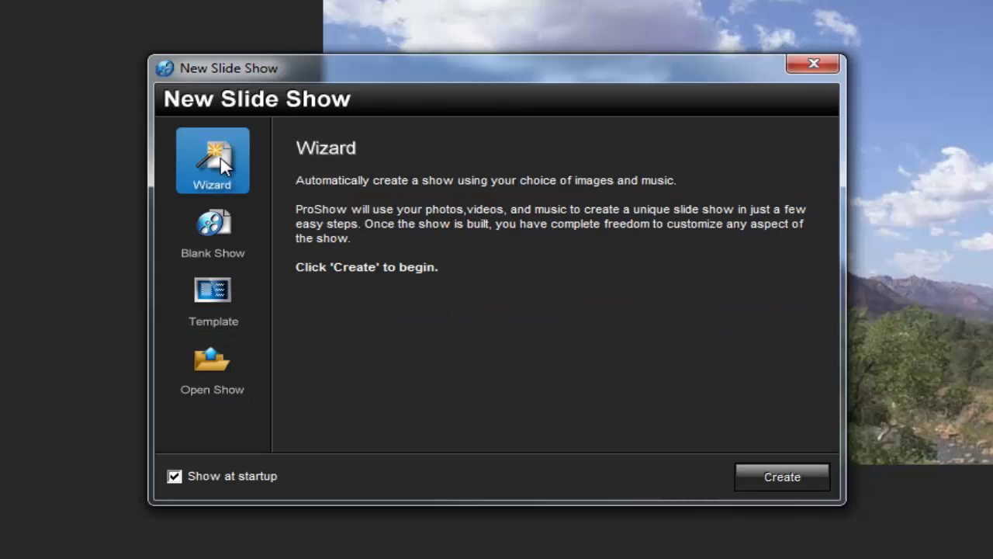
{"action": "left_click", "coordinate": [815, 479]}
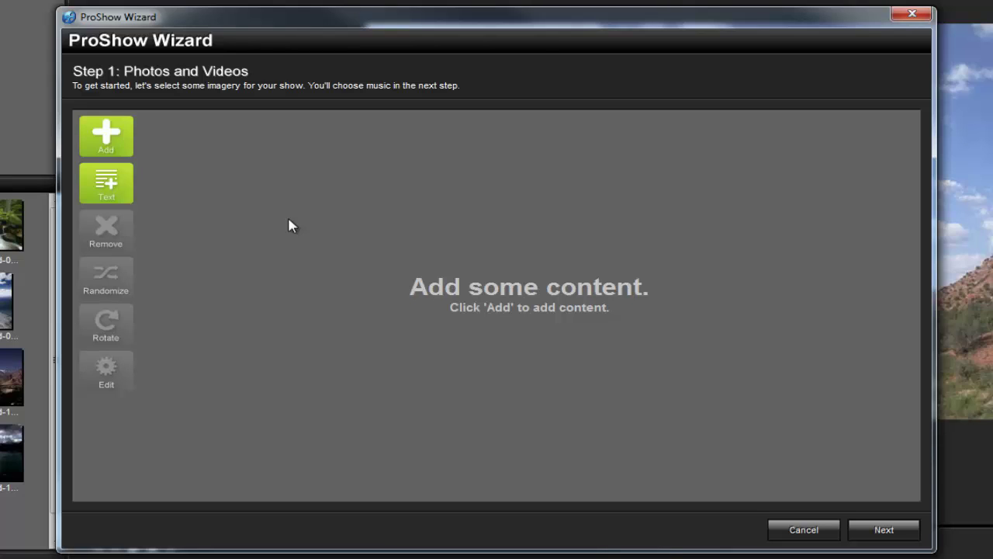
Step: Add all twelve getting-started landscape images to the wizard's Photos and Videos step
{"action": "left_click", "coordinate": [123, 146]}
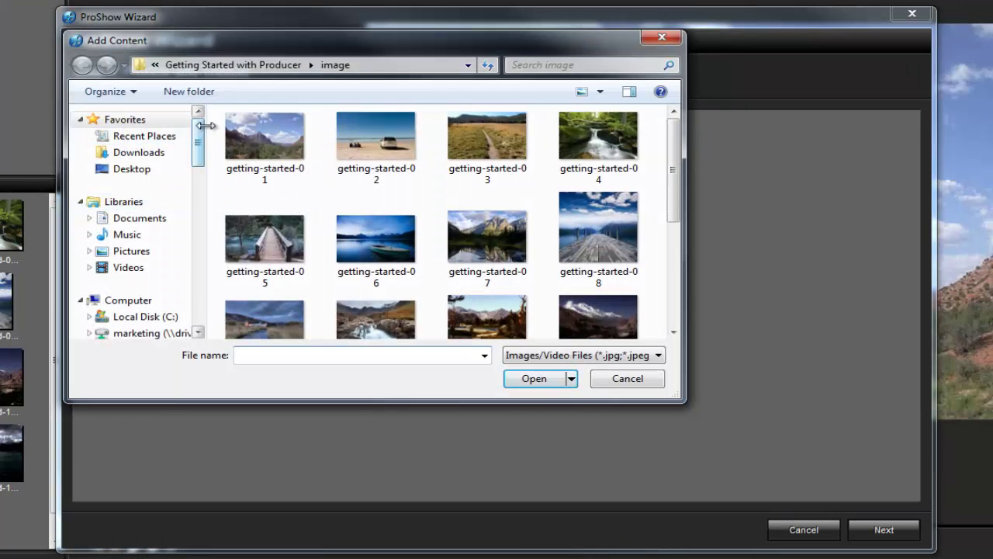
{"action": "left_click_drag", "start_coordinate": [220, 118], "coordinate": [621, 333]}
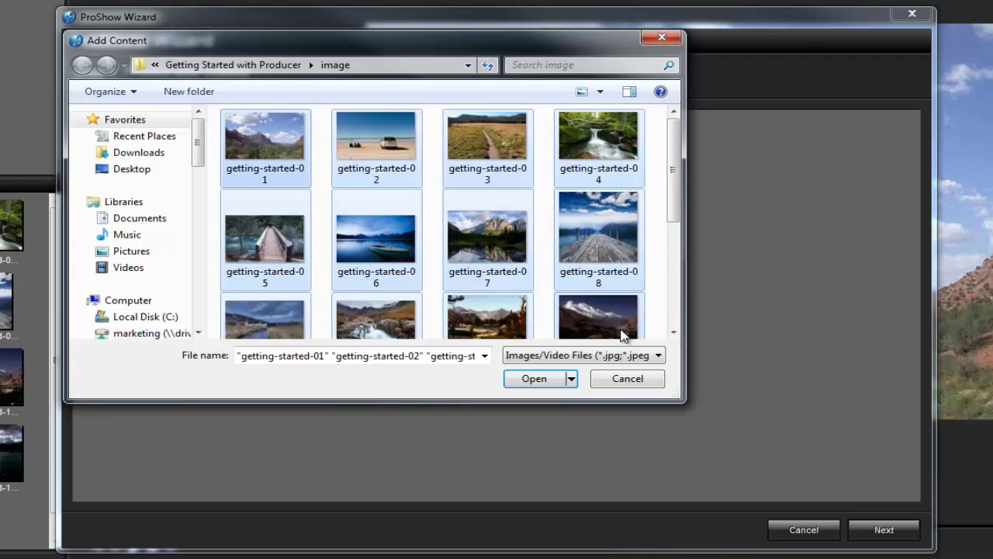
{"action": "left_click", "coordinate": [548, 377]}
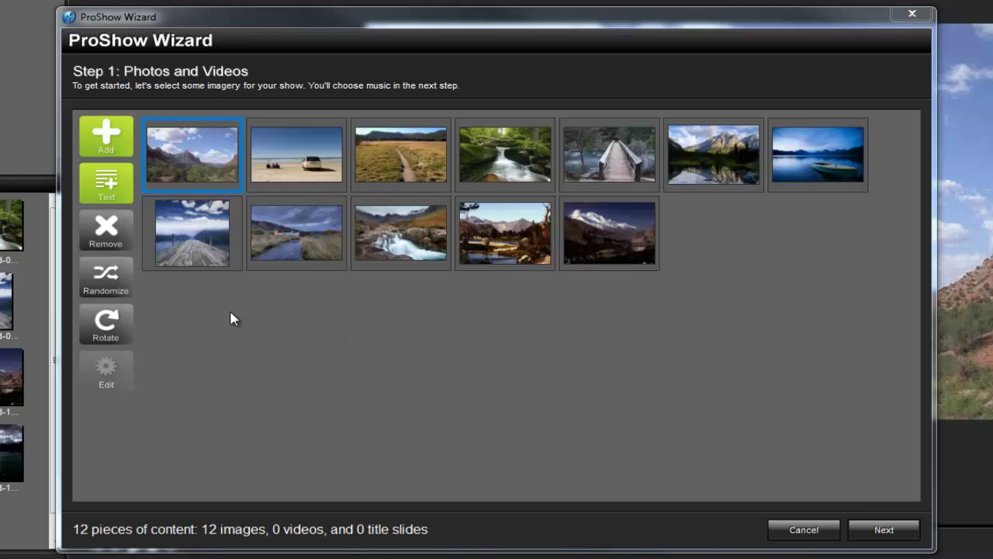
Step: Add a 'Landscape Photography' title slide and place it at the start of the show
{"action": "left_click", "coordinate": [124, 192]}
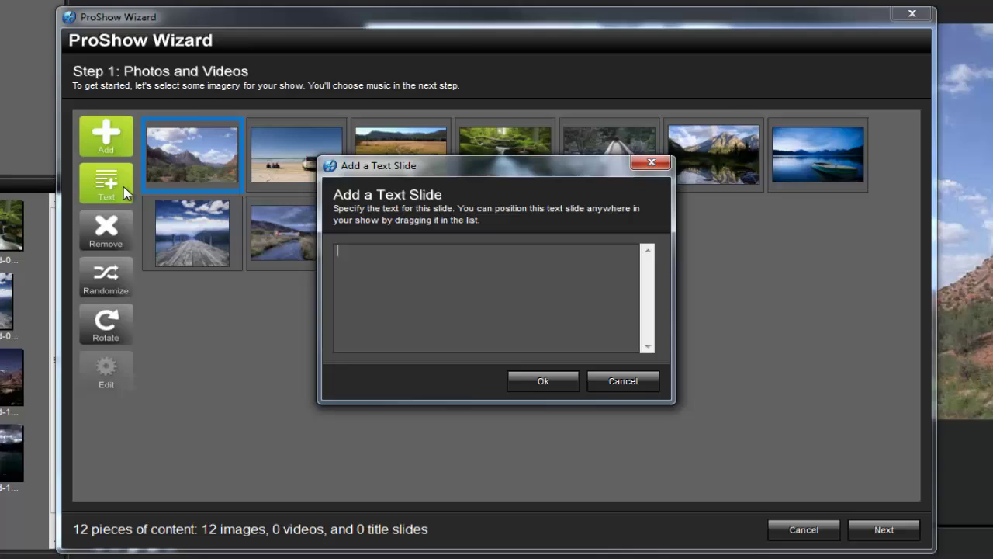
{"action": "type", "text": "Landscape Photography"}
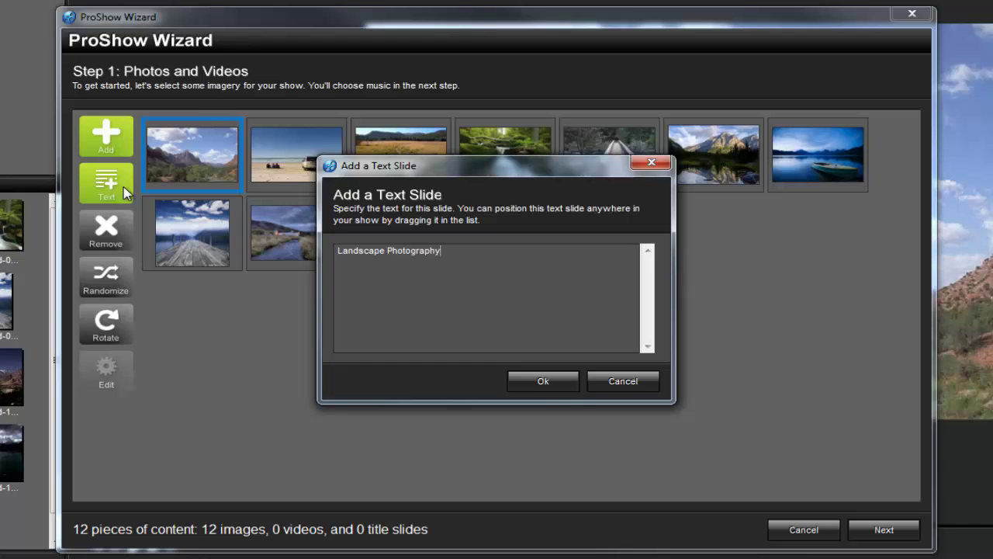
{"action": "left_click", "coordinate": [569, 384]}
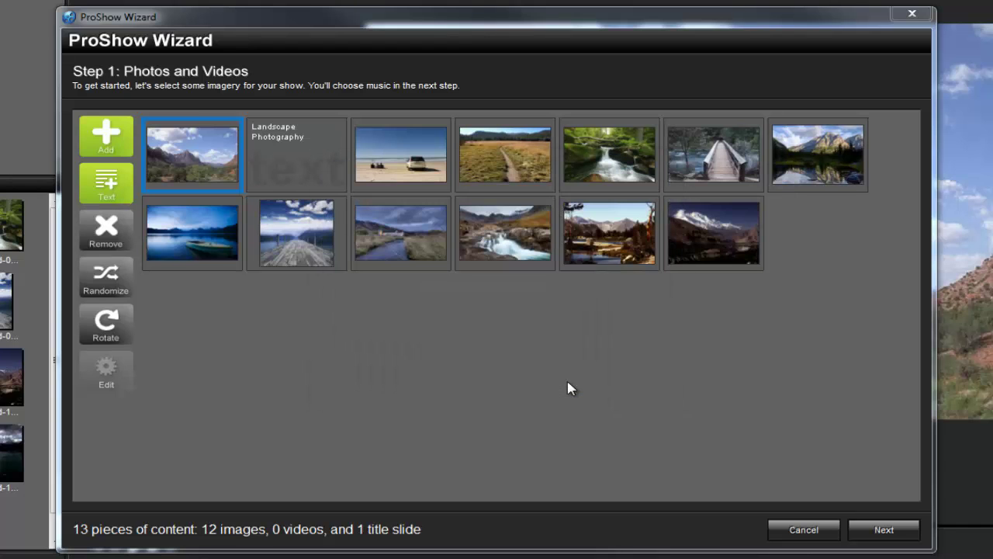
{"action": "left_click_drag", "start_coordinate": [297, 167], "coordinate": [201, 160]}
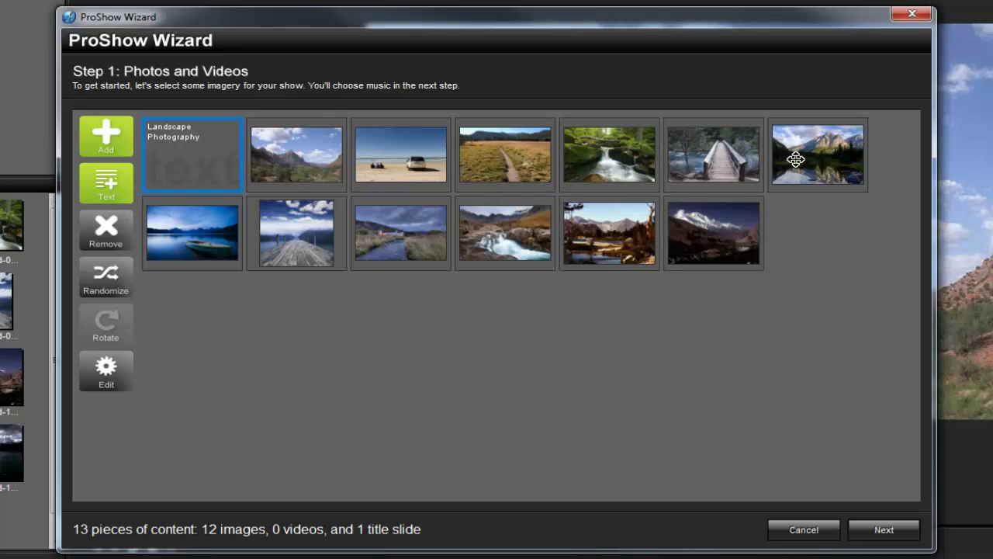
Step: Move the mountain-lake and lake-and-boat photos into the third position, then continue to Music
{"action": "left_click", "coordinate": [766, 161]}
{"action": "left_click_drag", "start_coordinate": [766, 161], "coordinate": [416, 160]}
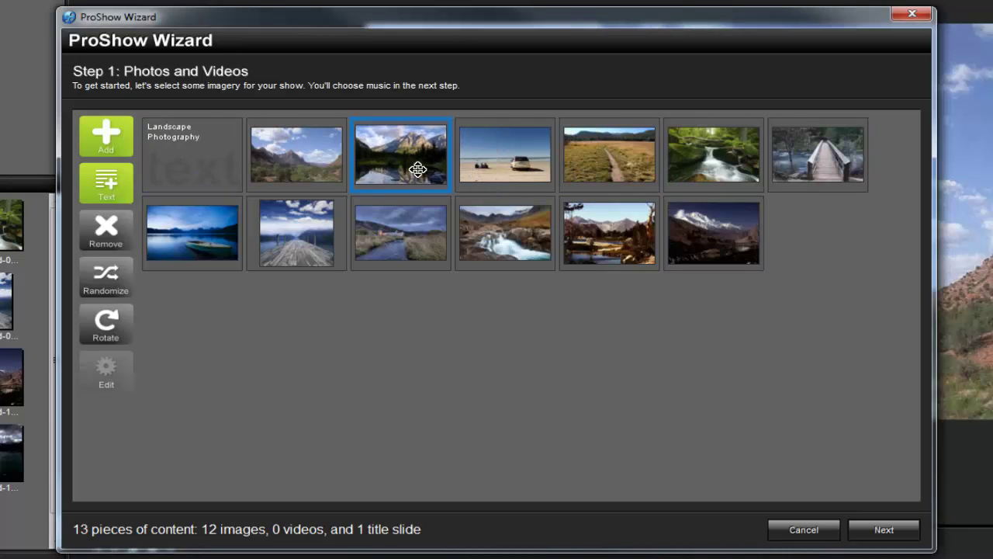
{"action": "left_click_drag", "start_coordinate": [219, 240], "coordinate": [368, 169]}
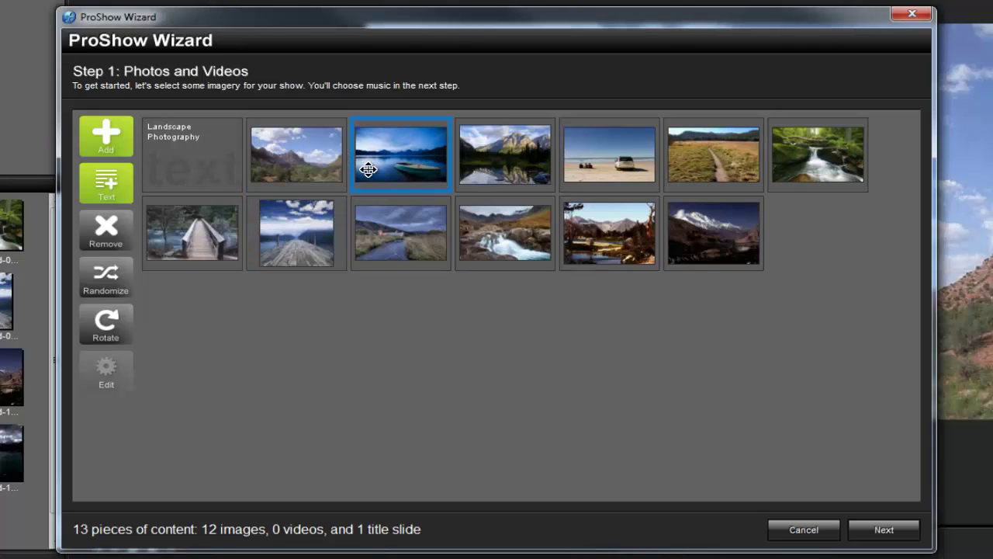
{"action": "left_click", "coordinate": [887, 536]}
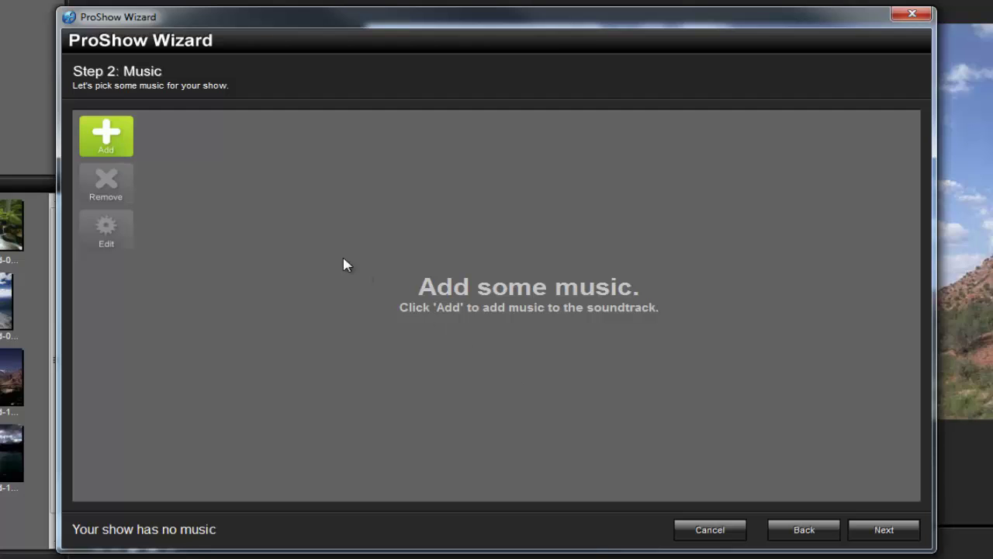
Step: Add the 4:40 morning silhouette instrumental mp3 from the audio folder as the show's music
{"action": "left_click", "coordinate": [120, 143]}
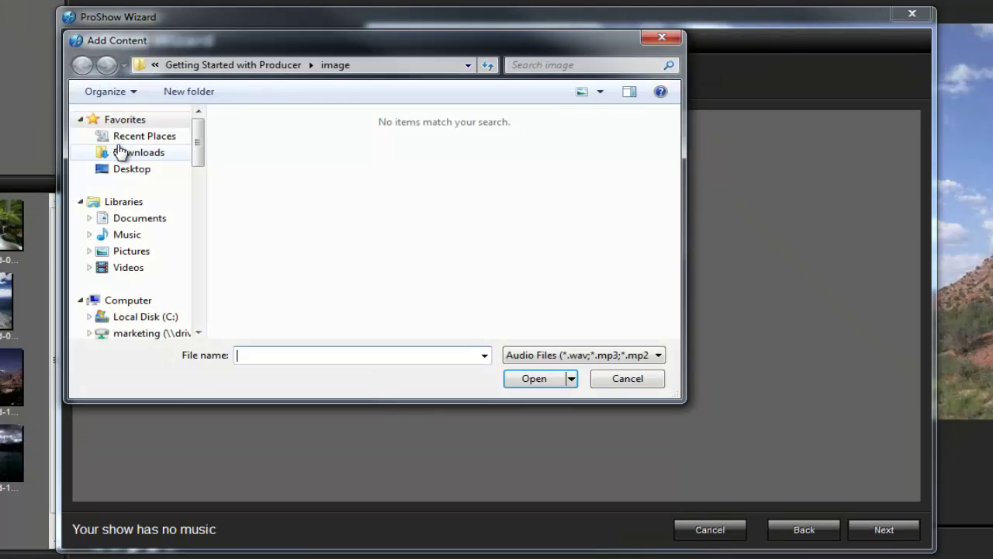
{"action": "left_click", "coordinate": [298, 68]}
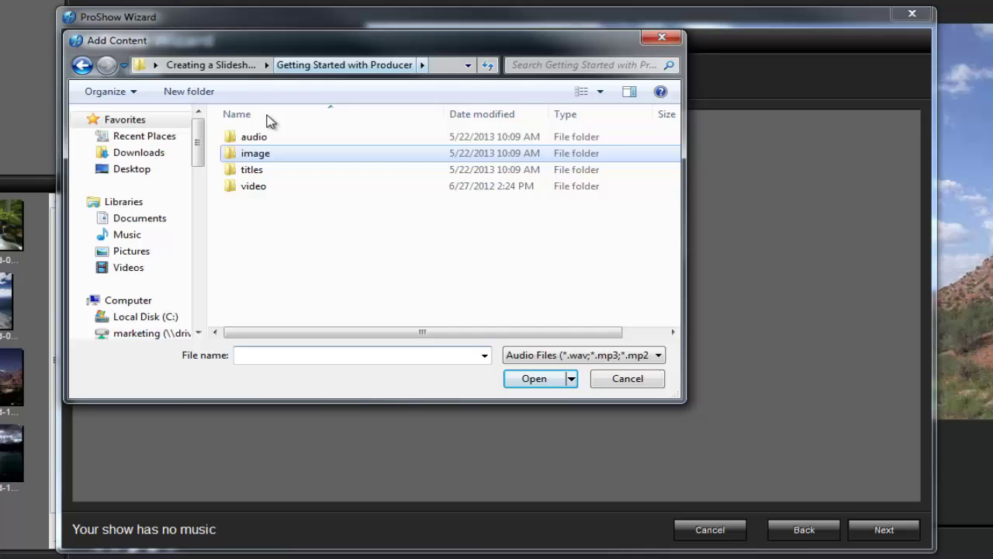
{"action": "left_click", "coordinate": [255, 138]}
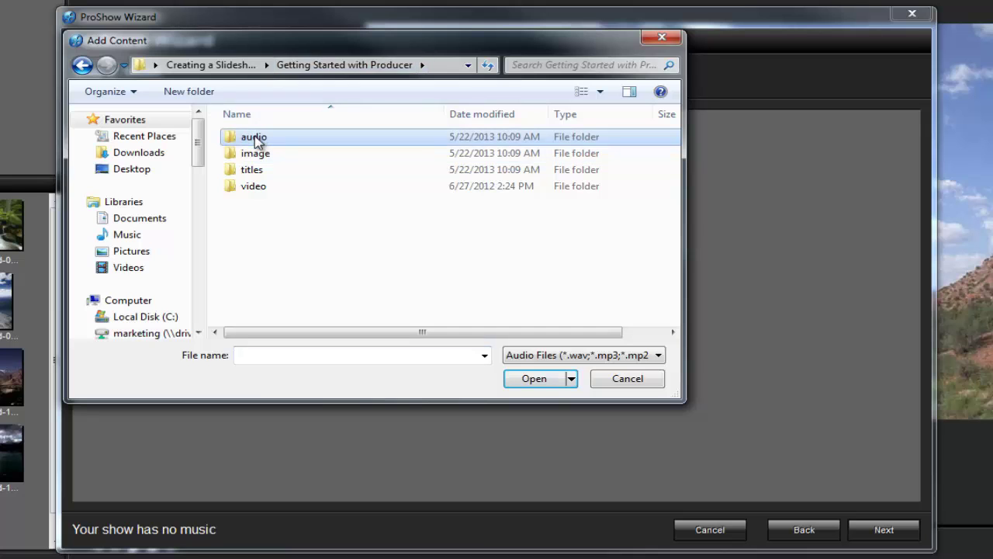
{"action": "left_click", "coordinate": [530, 378]}
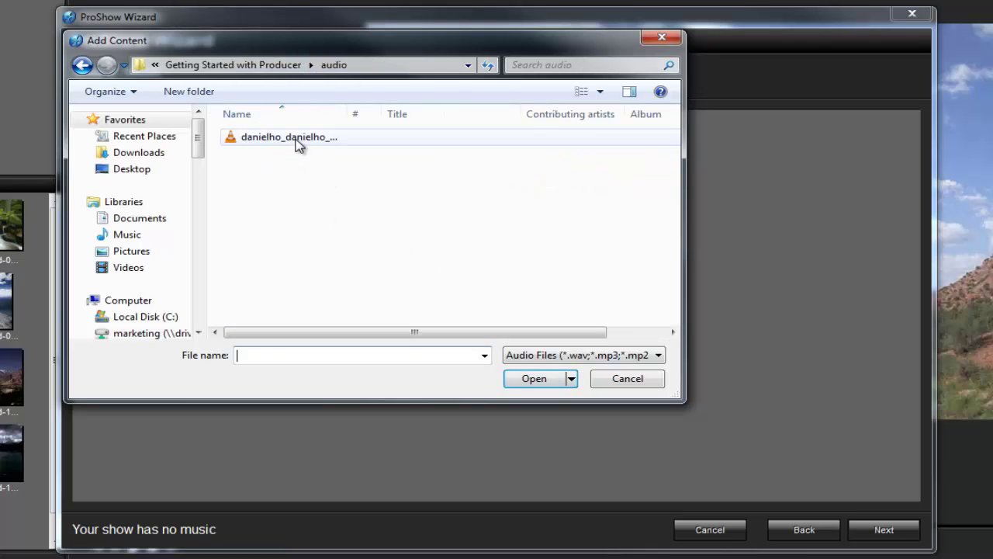
{"action": "double_click", "coordinate": [298, 142]}
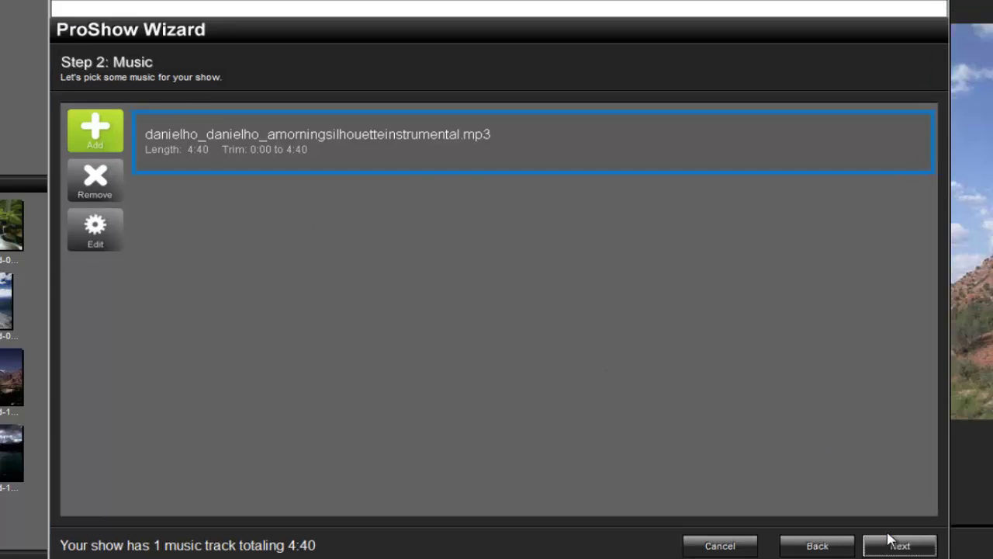
{"action": "left_click", "coordinate": [890, 539]}
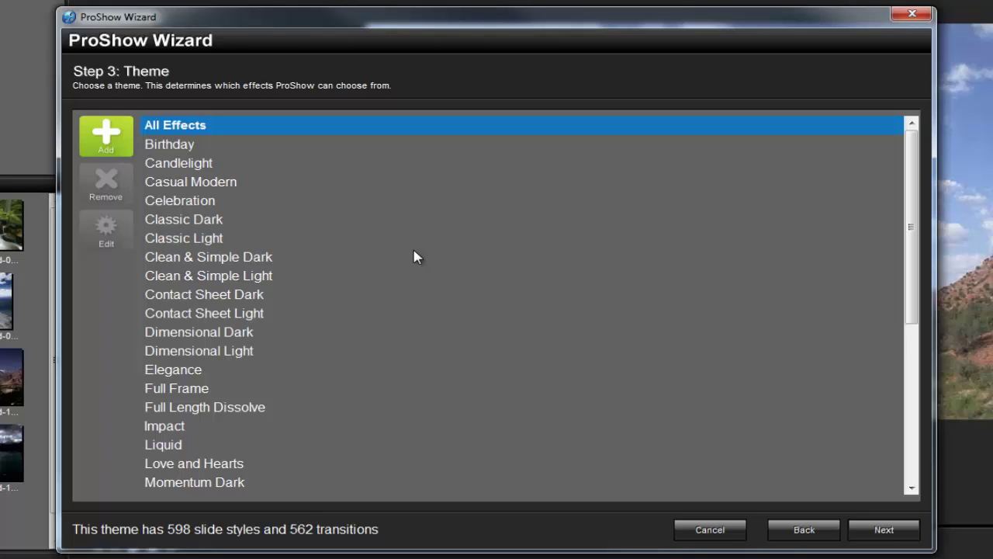
Step: Compare Classic Dark, Contact Sheet Dark and Dimensional Light, then settle on the Momentum Dark theme
{"action": "left_click", "coordinate": [199, 221]}
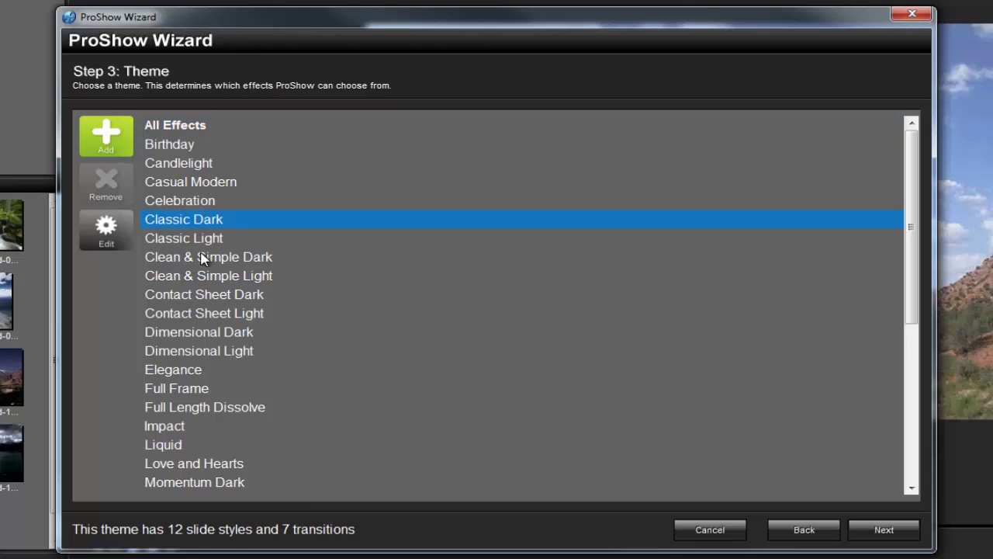
{"action": "left_click", "coordinate": [202, 296]}
{"action": "left_click", "coordinate": [195, 350]}
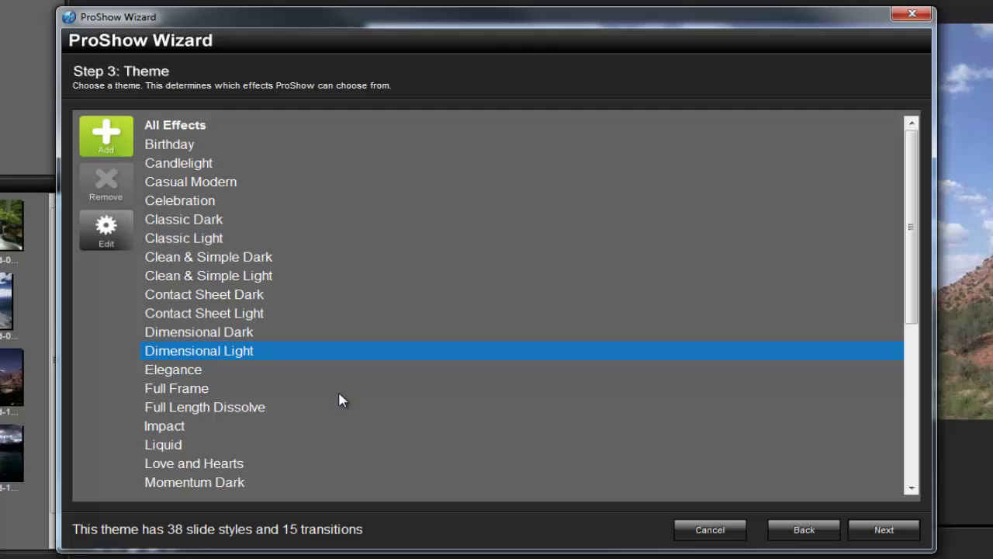
{"action": "left_click", "coordinate": [209, 482]}
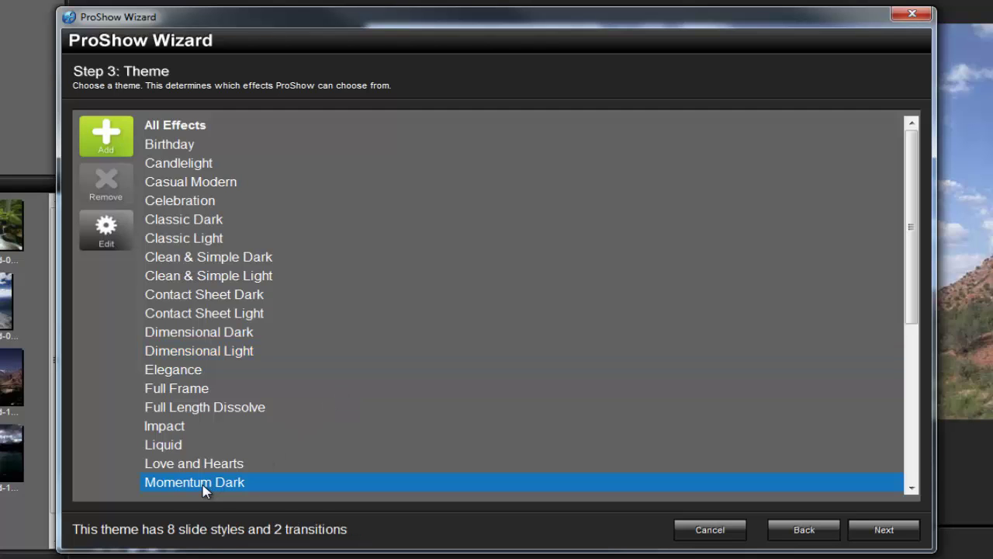
{"action": "left_click", "coordinate": [885, 531]}
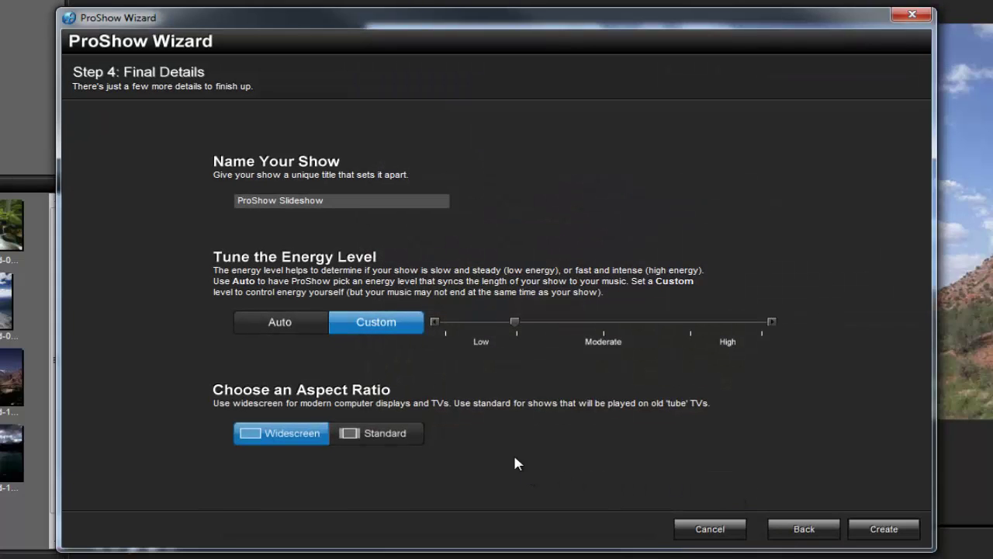
Step: Rename the show 'Landscape Photography' and set a custom energy level close to Moderate
{"action": "left_click_drag", "start_coordinate": [367, 200], "coordinate": [47, 203]}
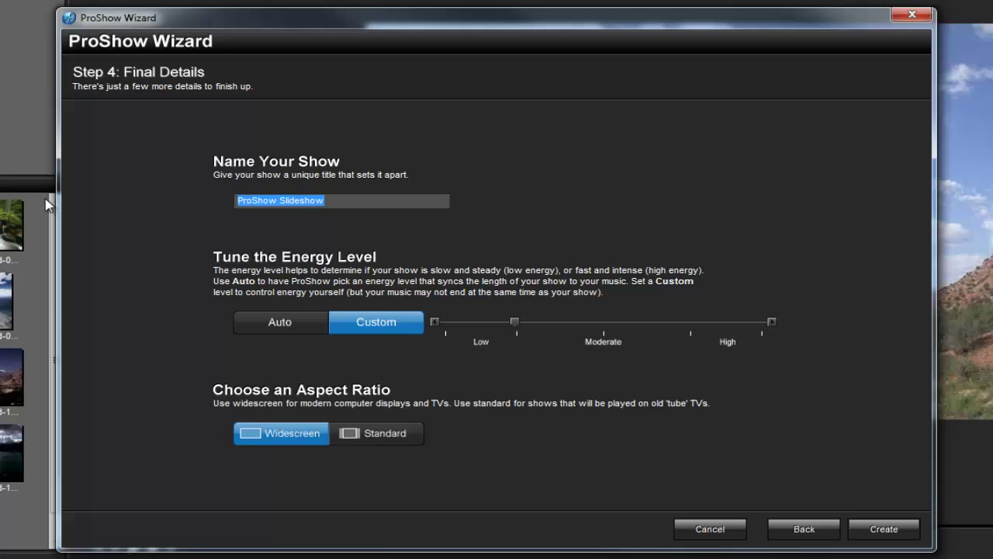
{"action": "type", "text": "Landsc"}
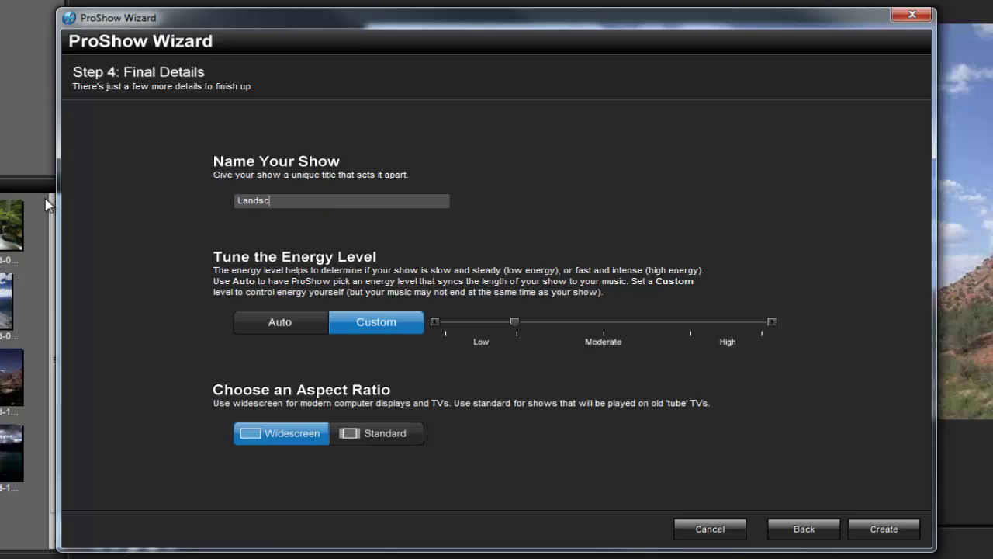
{"action": "type", "text": "ape Photography"}
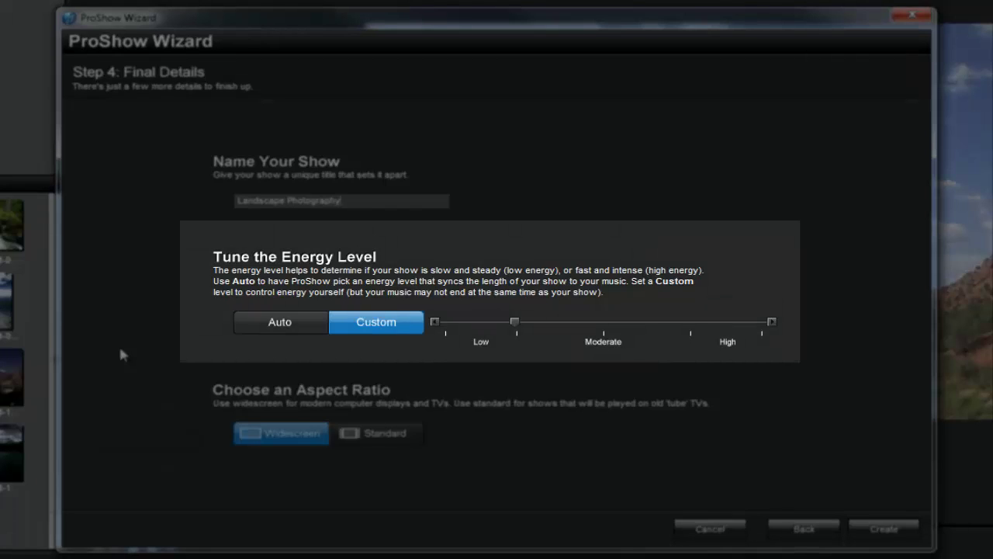
{"action": "left_click", "coordinate": [263, 324]}
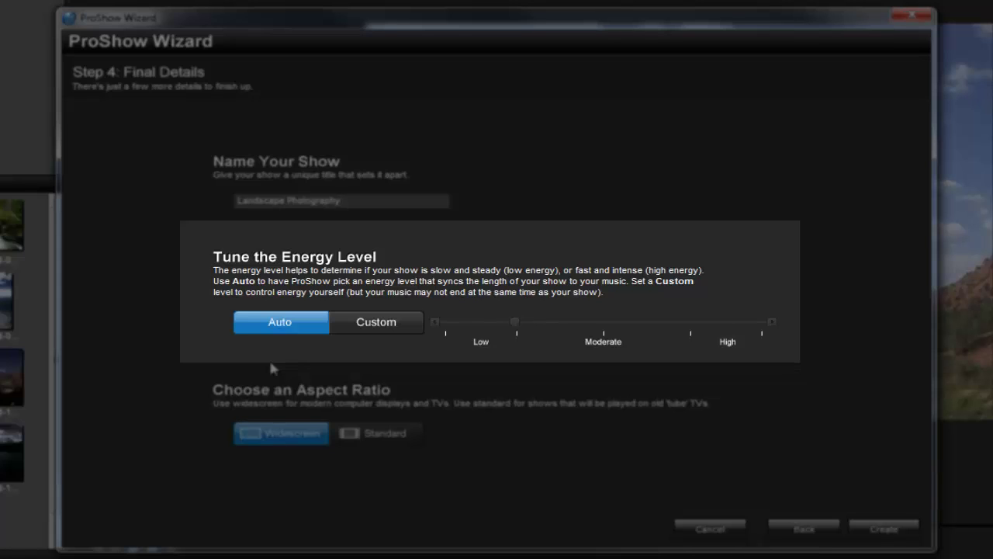
{"action": "left_click", "coordinate": [390, 330]}
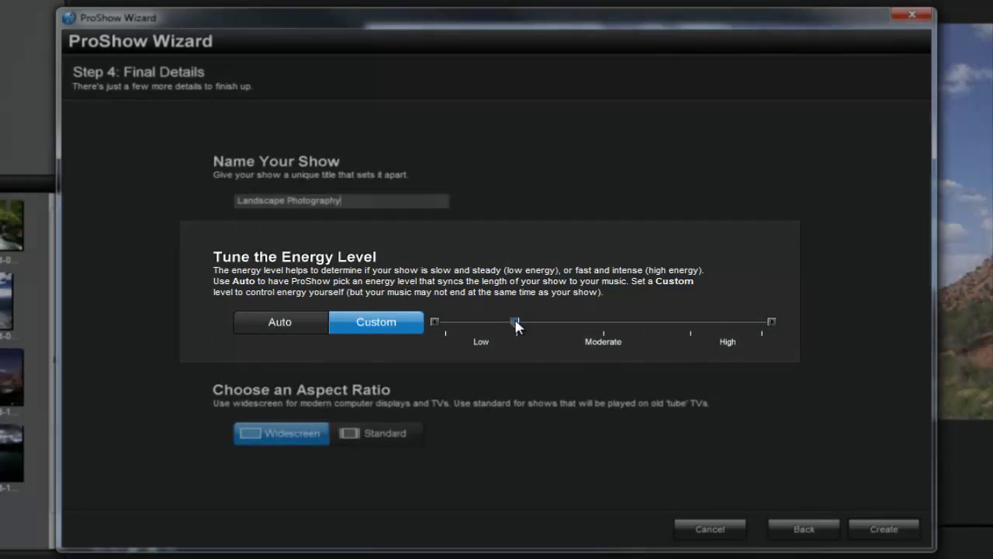
{"action": "left_click_drag", "start_coordinate": [514, 321], "coordinate": [635, 320]}
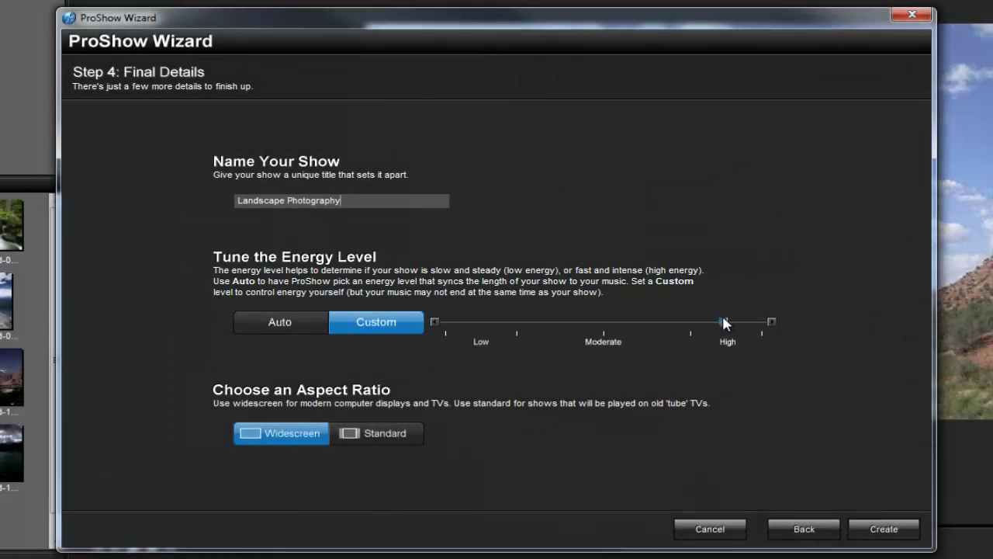
{"action": "left_click_drag", "start_coordinate": [724, 323], "coordinate": [564, 322]}
Step: Generate the Landscape Photography show from the wizard settings into the main editor
{"action": "left_click", "coordinate": [884, 528]}
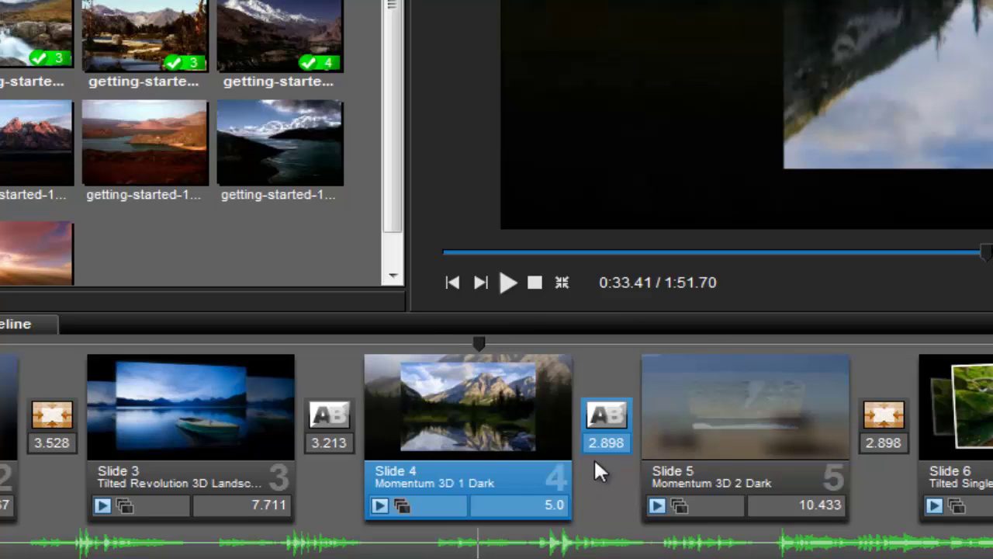
Step: Set the transition after slide 4 to last 5 seconds
{"action": "left_click", "coordinate": [606, 442]}
{"action": "type", "text": "5"}
{"action": "key", "text": "Return"}
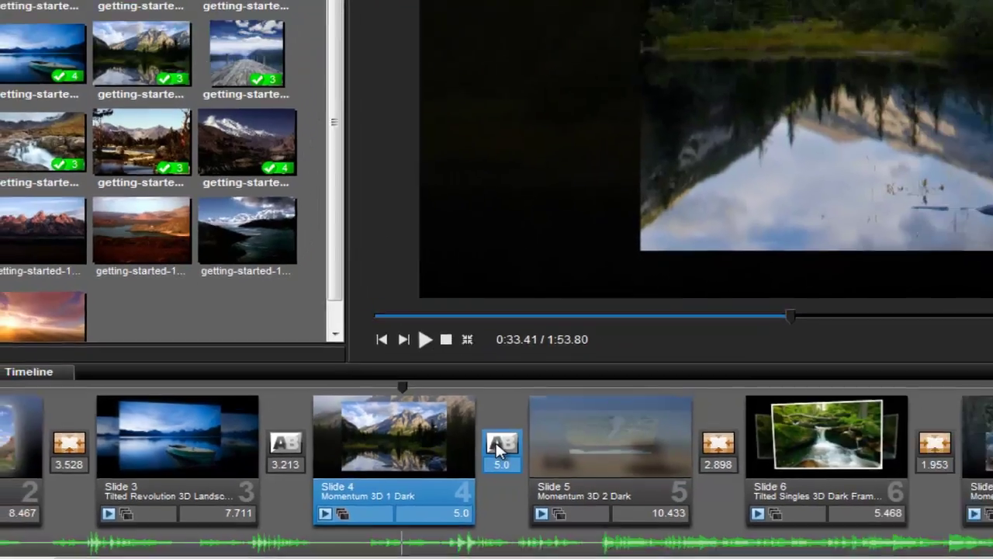
Step: Change the slide 4 transition to Dissolve - Dip to White
{"action": "double_click", "coordinate": [497, 442]}
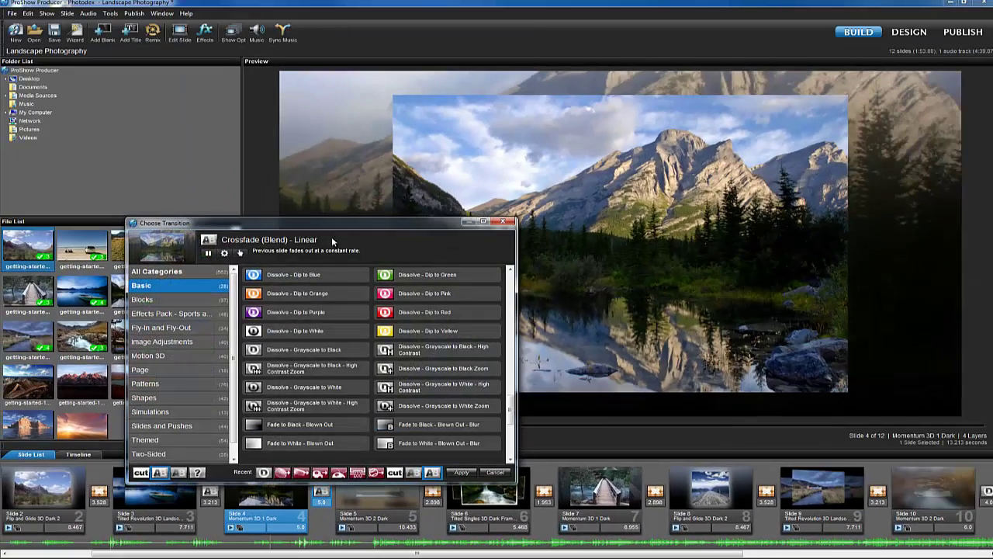
{"action": "left_click_drag", "start_coordinate": [337, 228], "coordinate": [485, 124]}
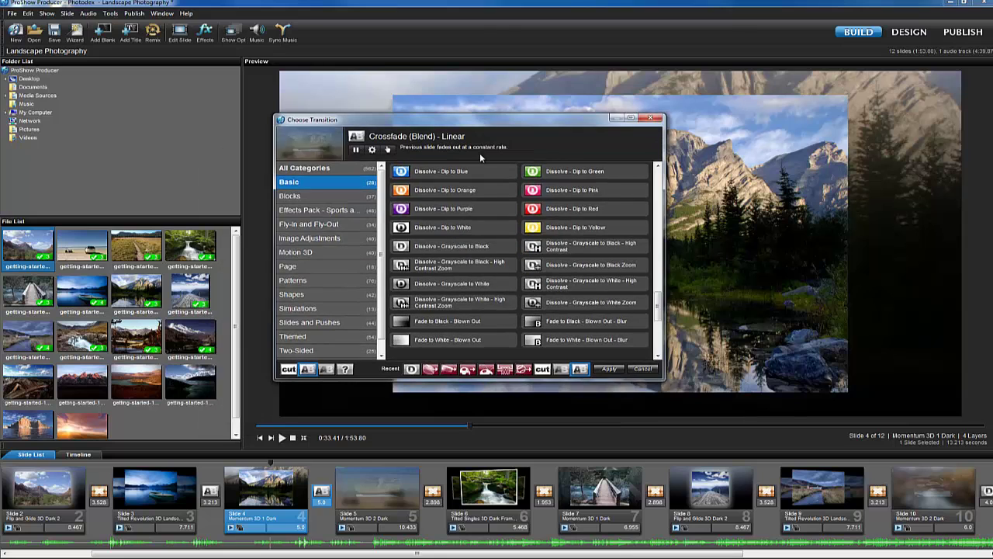
{"action": "left_click", "coordinate": [444, 227]}
{"action": "left_click", "coordinate": [608, 368]}
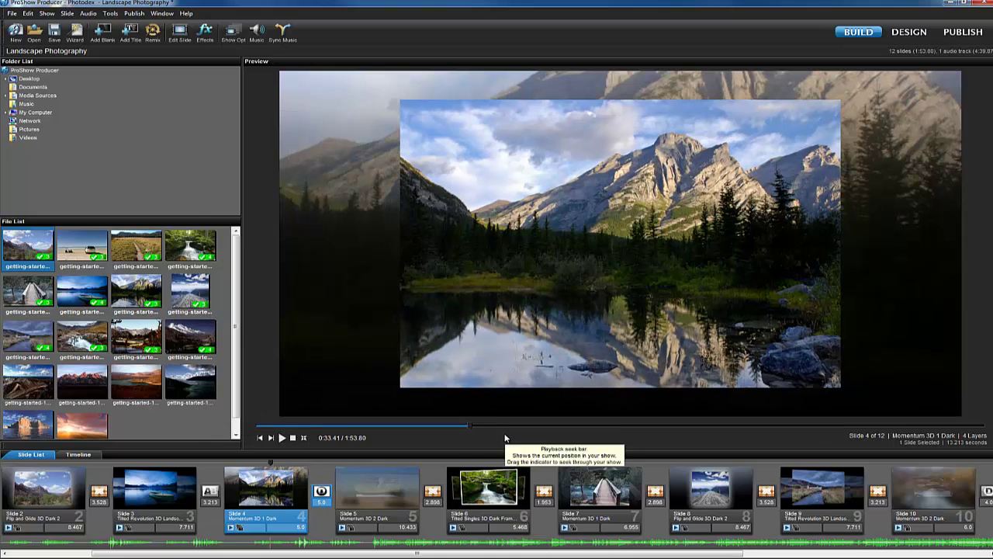
{"action": "double_click", "coordinate": [276, 492]}
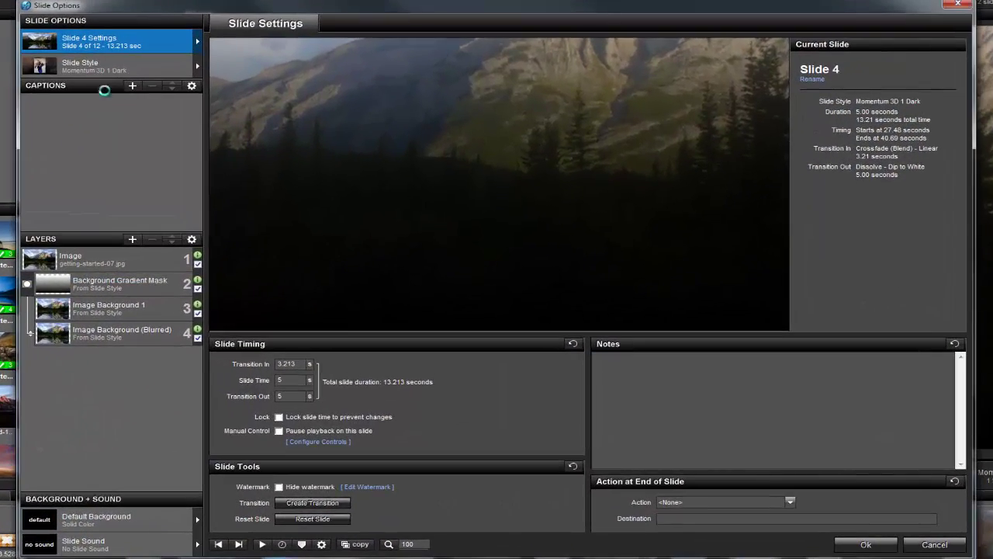
{"action": "left_click", "coordinate": [85, 65]}
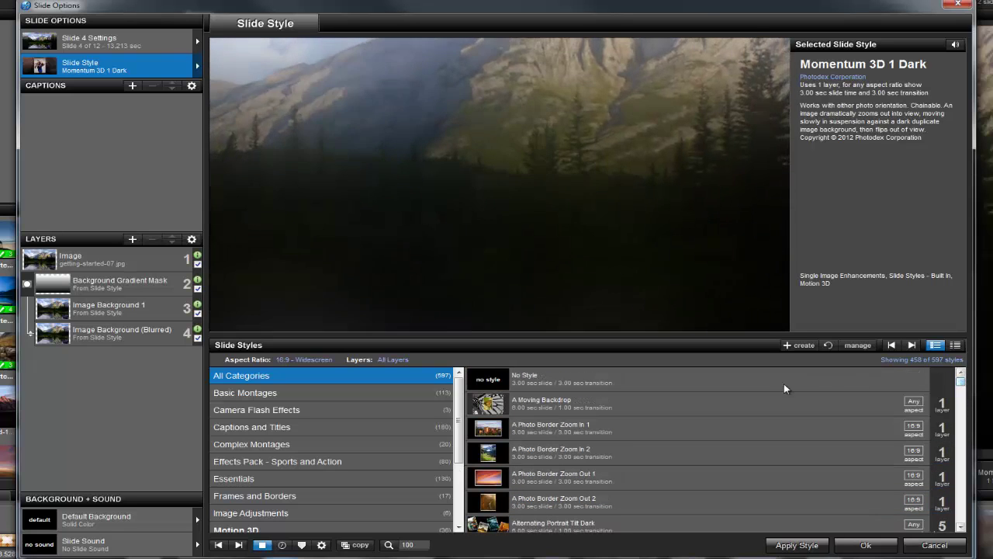
{"action": "left_click", "coordinate": [709, 404]}
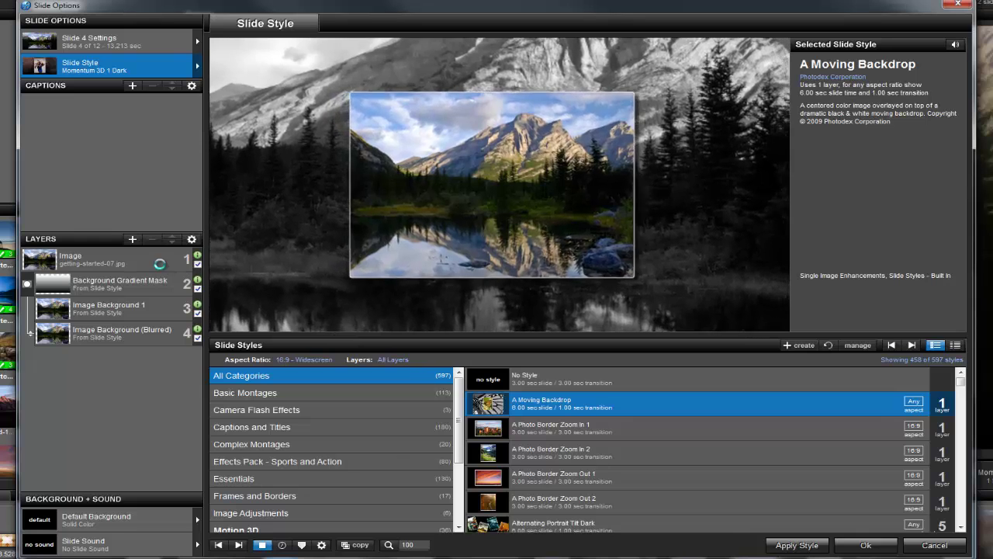
{"action": "left_click", "coordinate": [166, 263]}
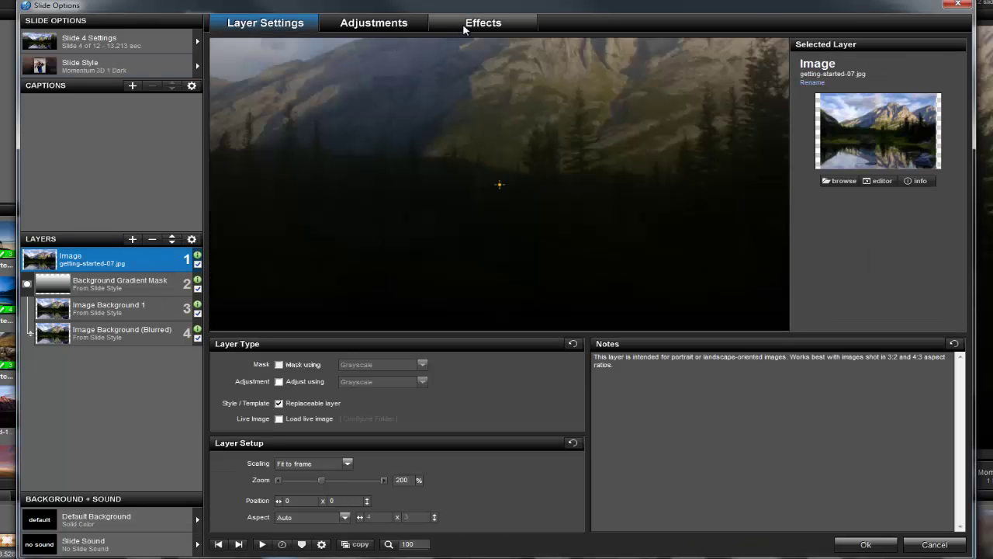
{"action": "left_click", "coordinate": [463, 24]}
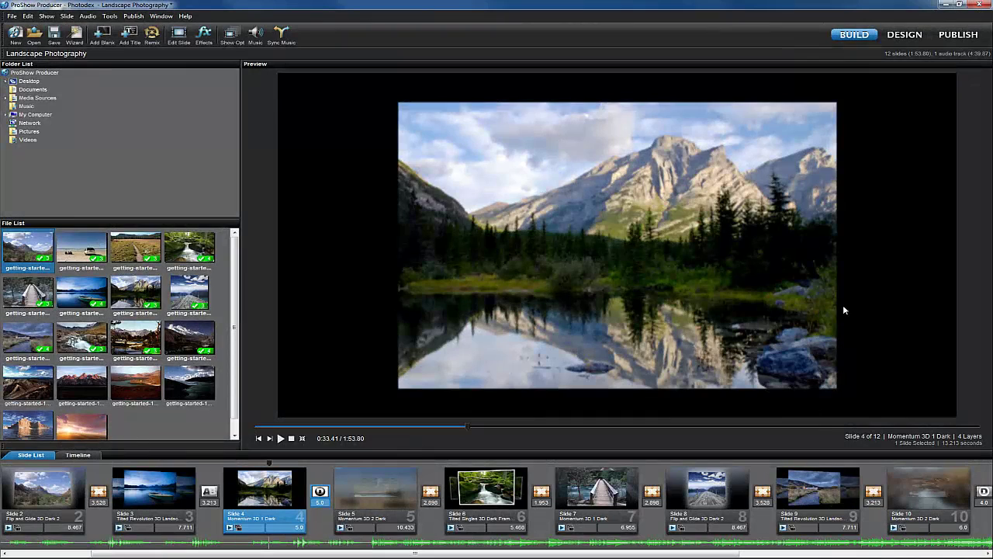
Step: Switch to Publish and review the Blu-ray, DVD, Video for Web, YouTube and Facebook formats
{"action": "left_click", "coordinate": [953, 39]}
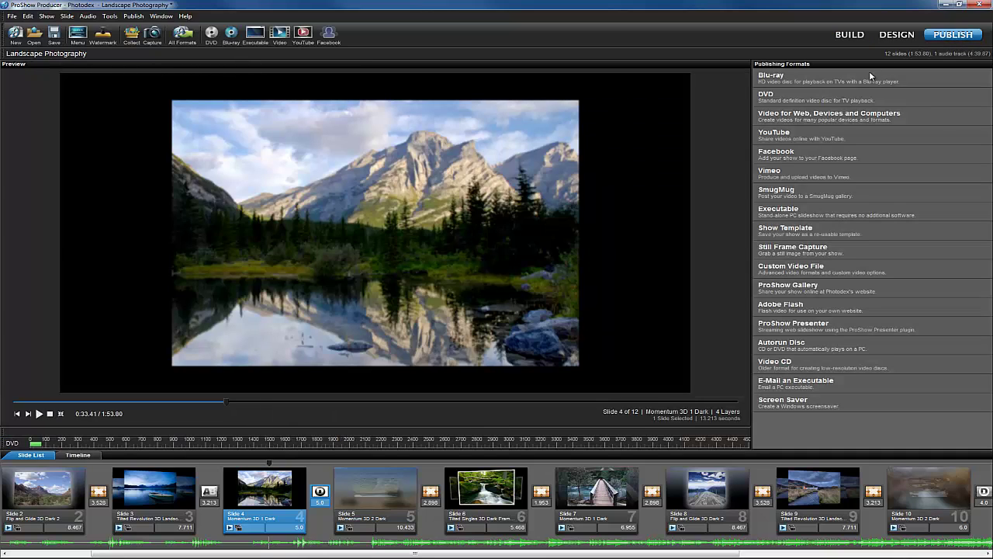
{"action": "left_click", "coordinate": [866, 81]}
{"action": "left_click", "coordinate": [864, 99]}
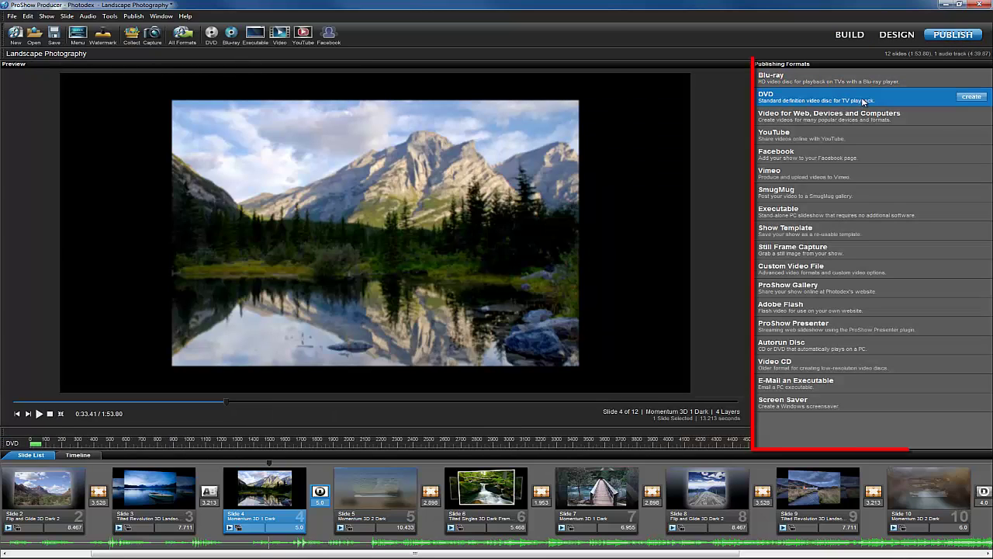
{"action": "left_click", "coordinate": [862, 118]}
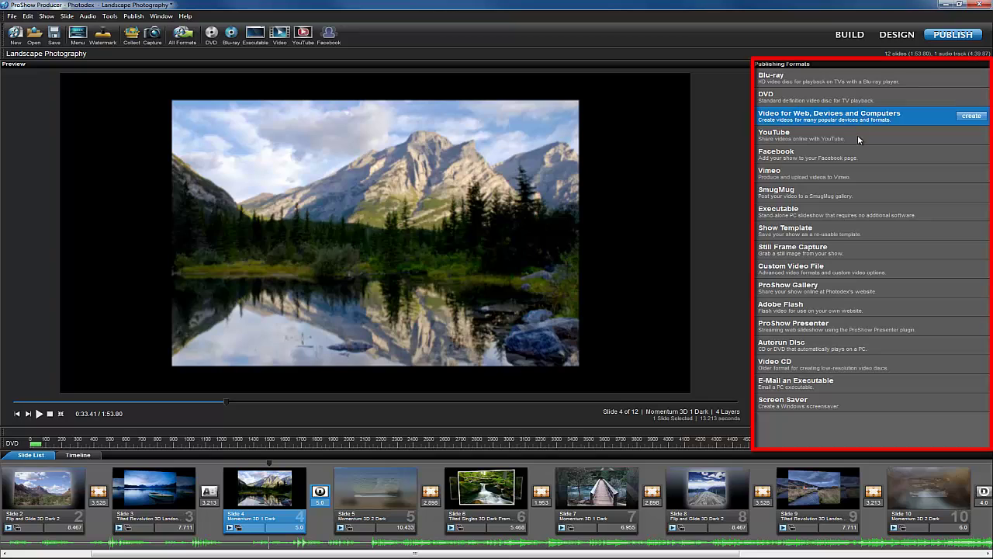
{"action": "left_click", "coordinate": [858, 136]}
{"action": "left_click", "coordinate": [857, 155]}
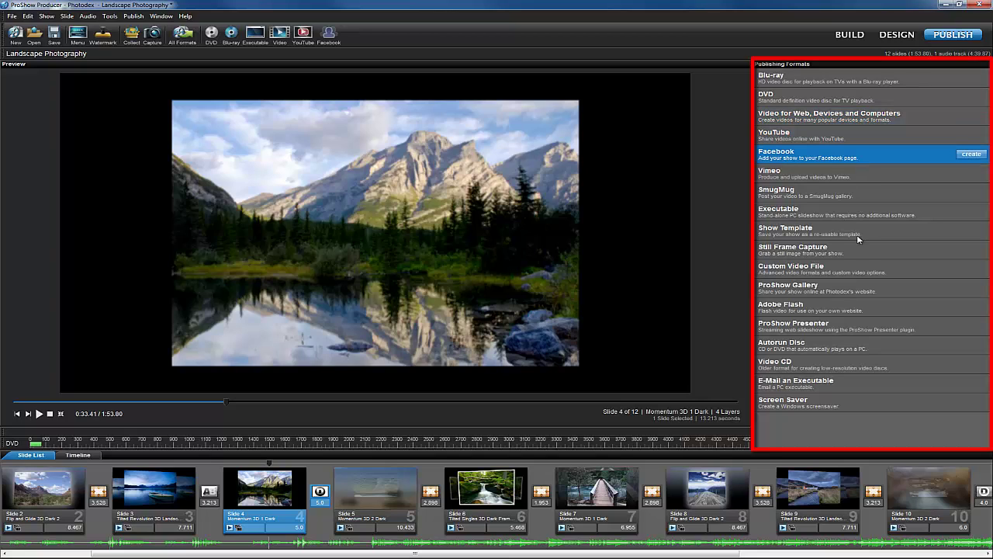